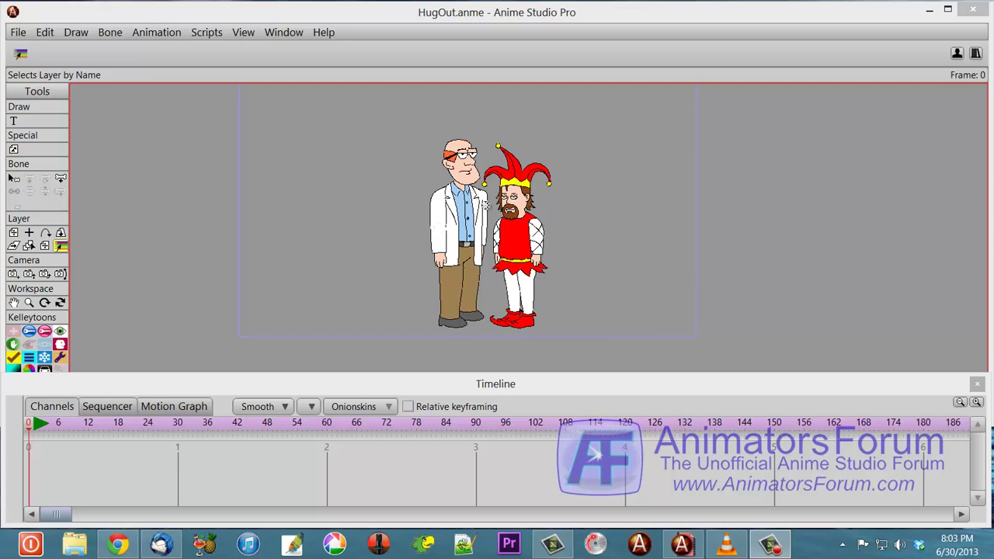
Zoom in on the scientist and jester and pan so they sit centred in the view
{"action": "scroll", "coordinate": [621, 272], "scroll_direction": "up", "scroll_amount": 5}
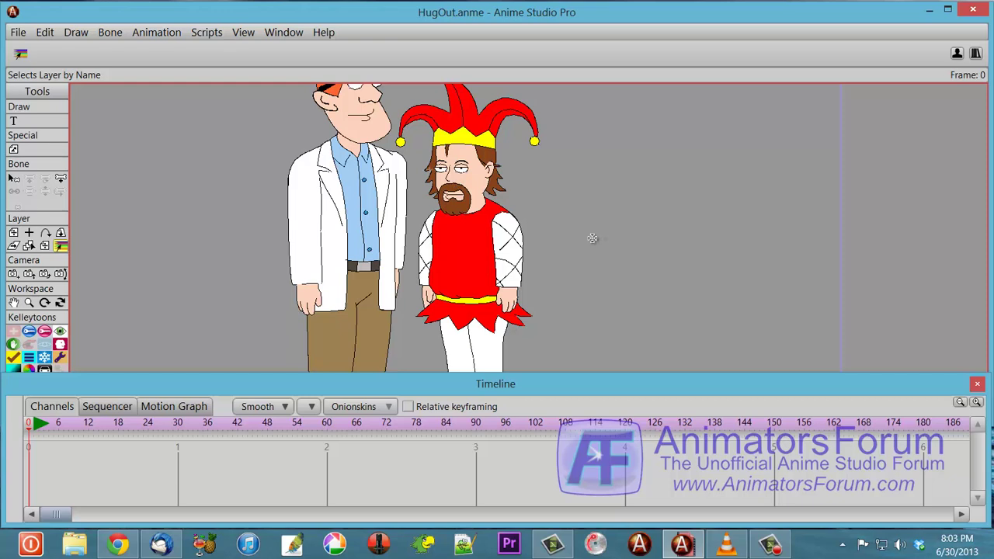
{"action": "left_click_drag", "start_coordinate": [568, 209], "coordinate": [589, 220]}
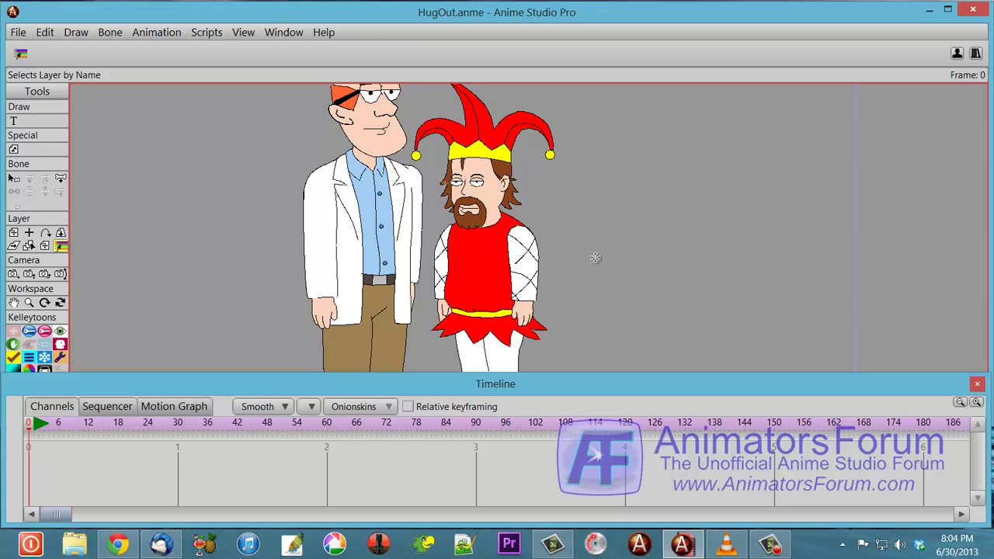
Scrub the timeline into the hug pose and back, then play the animation and stop at frame 56
{"action": "left_click", "coordinate": [68, 424]}
{"action": "left_click_drag", "start_coordinate": [70, 425], "coordinate": [188, 438]}
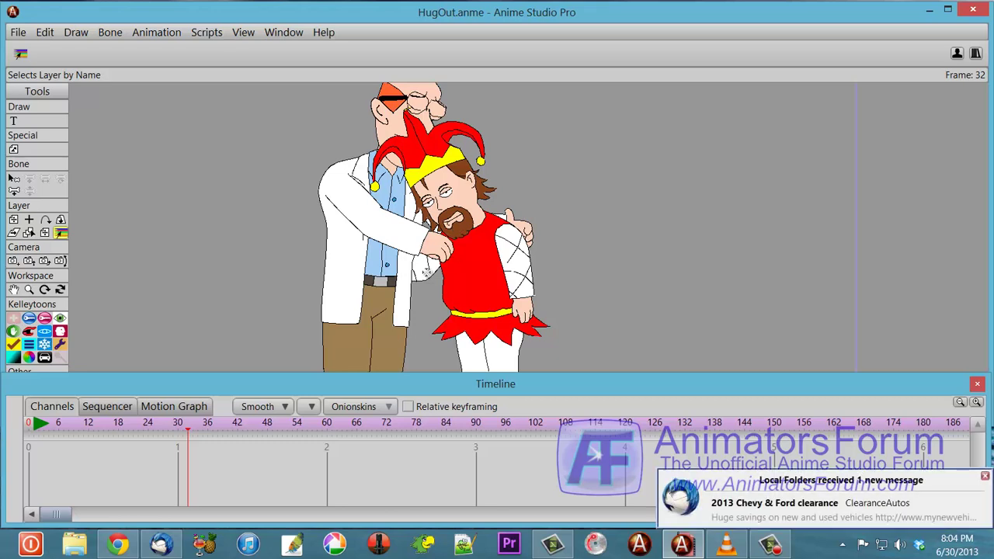
{"action": "left_click", "coordinate": [985, 476]}
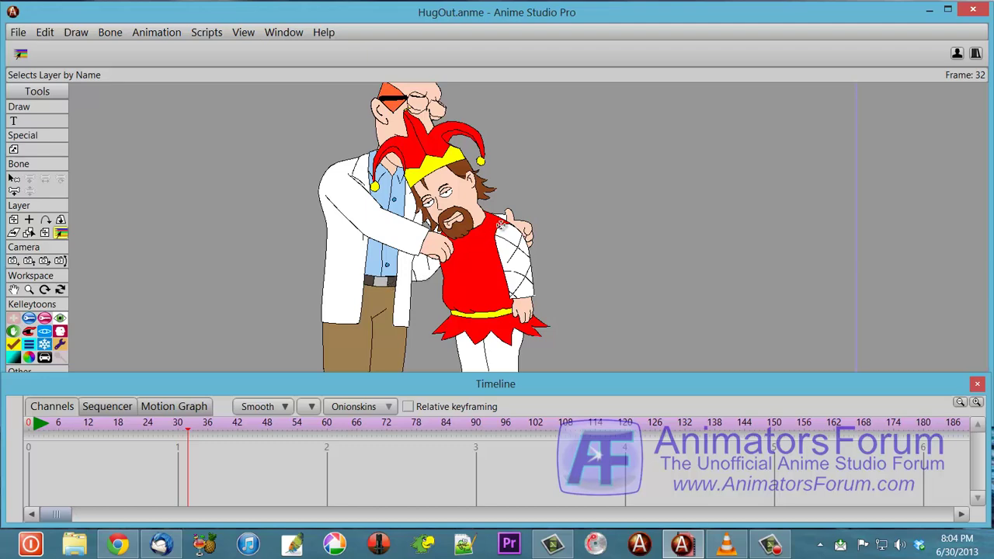
{"action": "left_click_drag", "start_coordinate": [191, 428], "coordinate": [30, 432]}
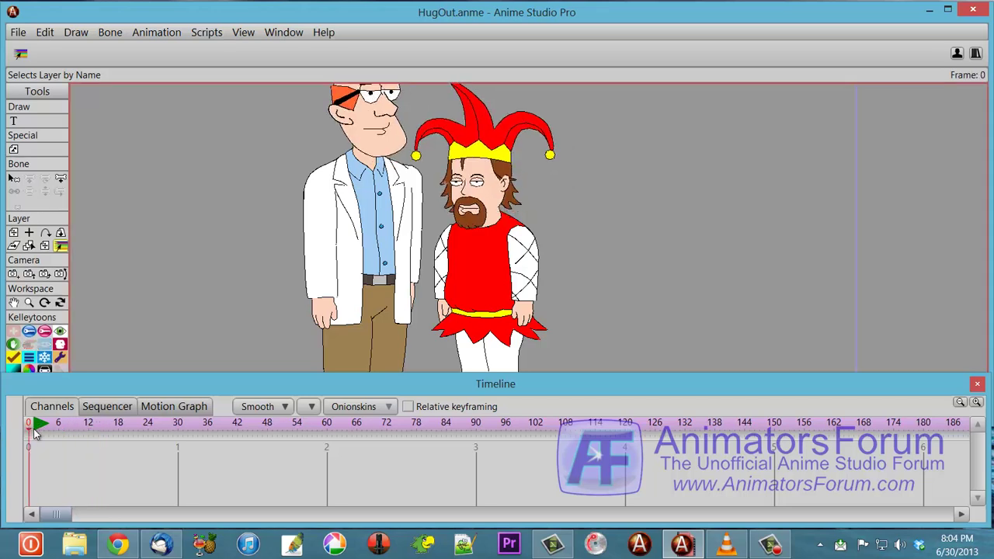
{"action": "key", "text": "space"}
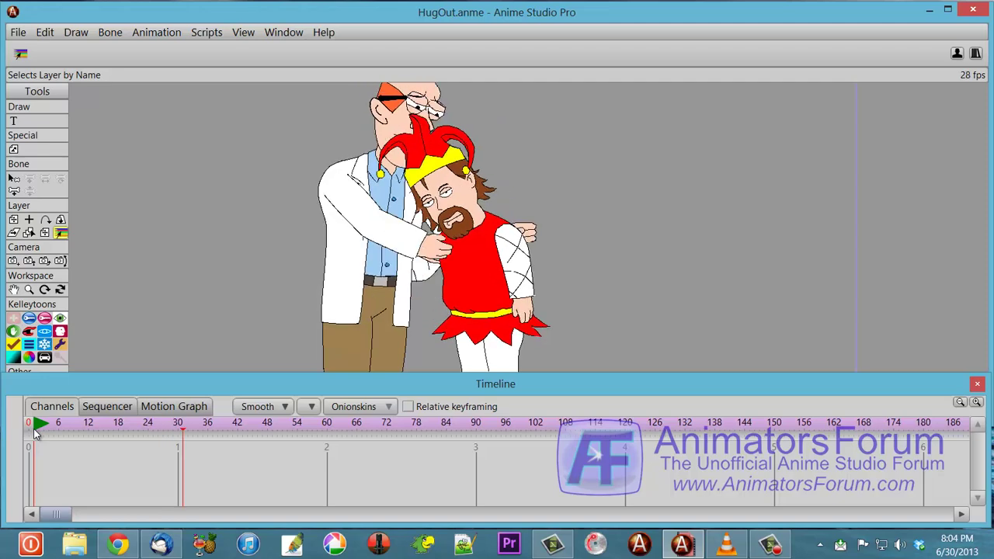
{"action": "key", "text": "space"}
{"action": "key", "text": "space"}
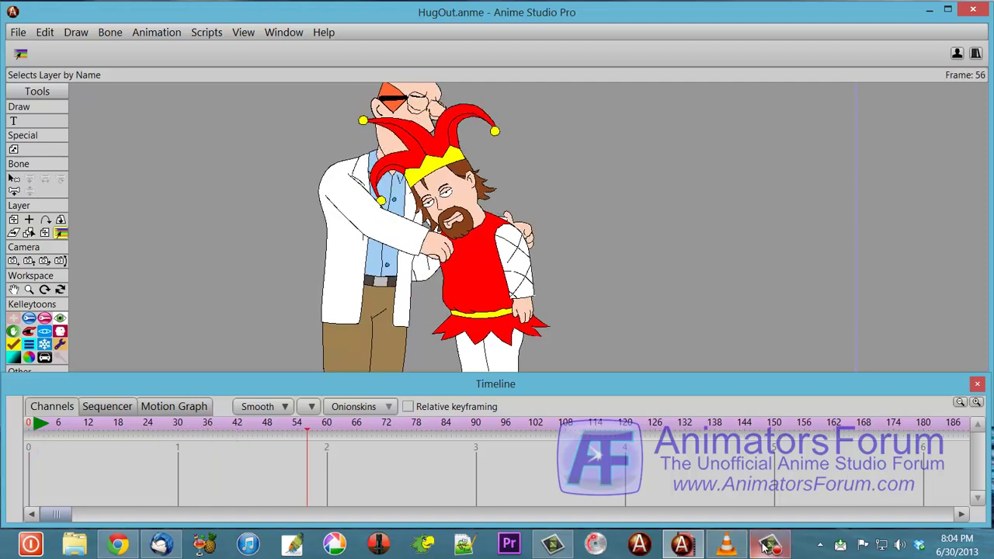
Watch the rendered HugOut.m4v clip in VLC, then close the player
{"action": "left_click", "coordinate": [727, 546]}
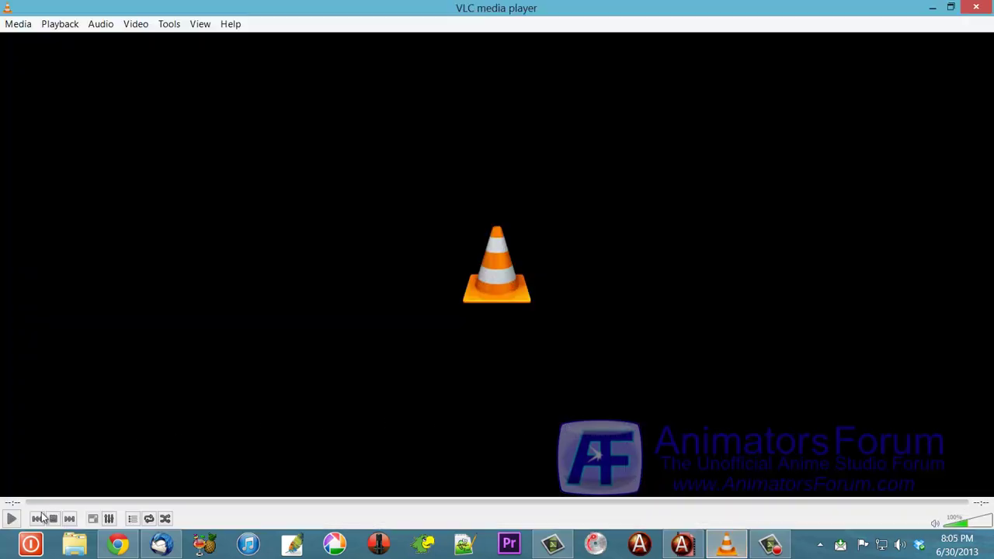
{"action": "left_click", "coordinate": [13, 519]}
{"action": "left_click", "coordinate": [977, 7]}
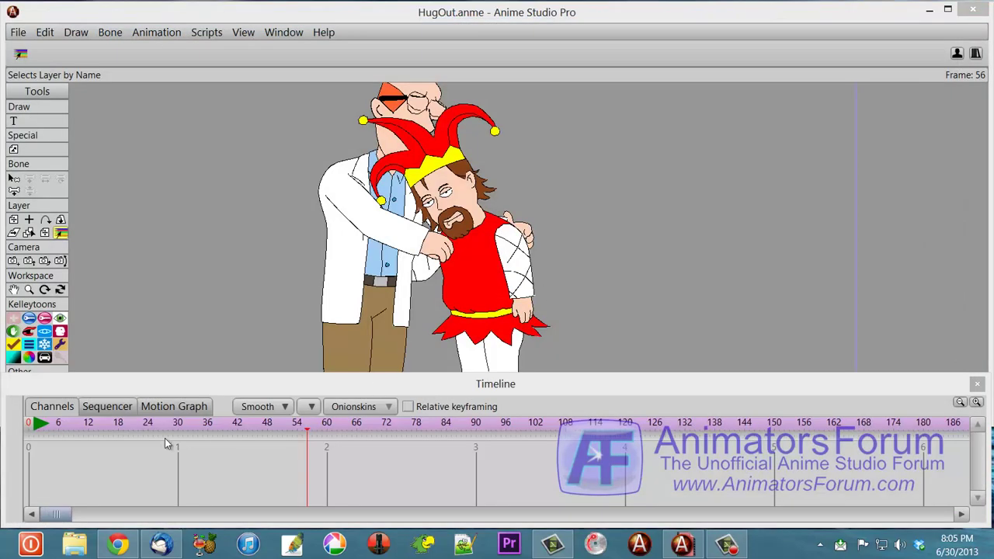
Scrub back to the start, delete the scientist, then undo to restore him
{"action": "left_click_drag", "start_coordinate": [173, 435], "coordinate": [29, 435]}
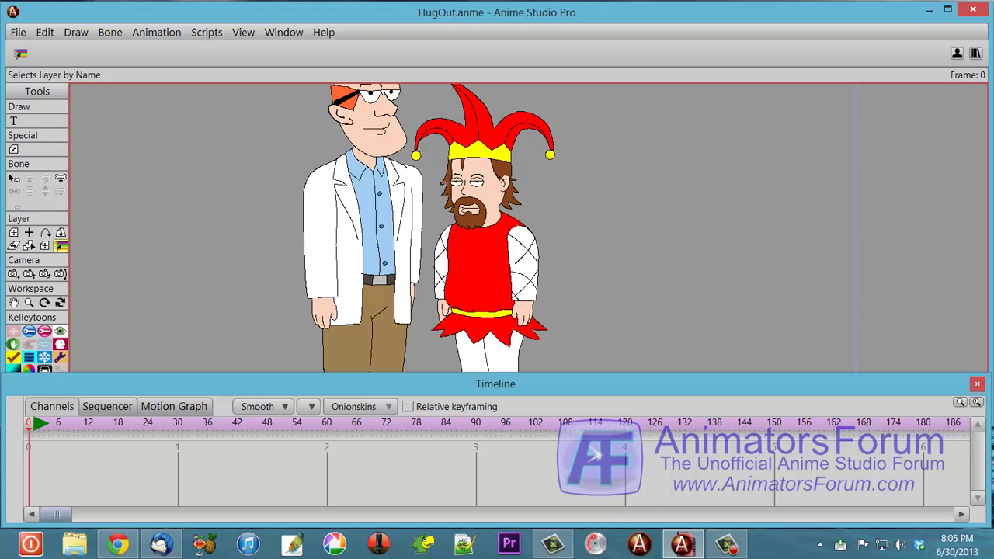
{"action": "key", "text": "Delete"}
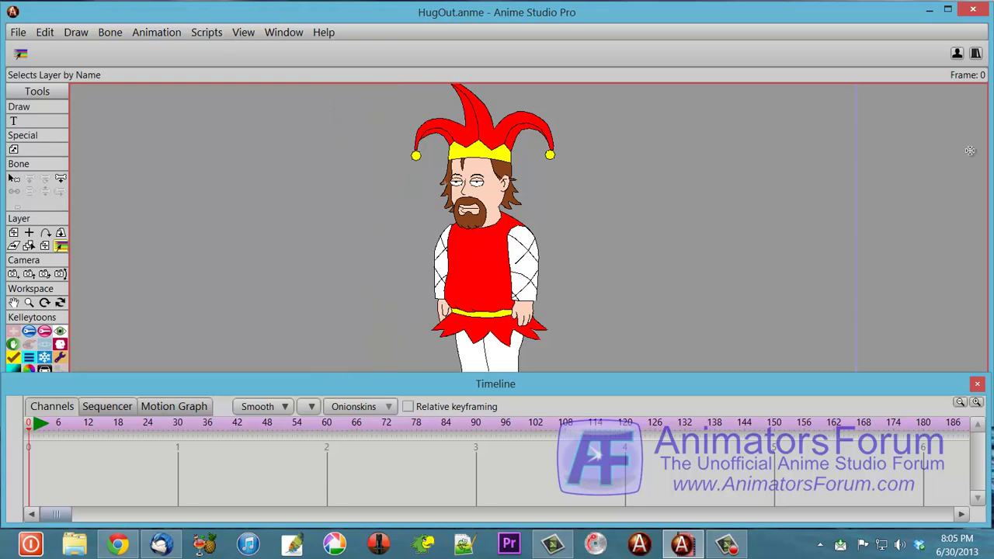
{"action": "key", "text": "ctrl+z"}
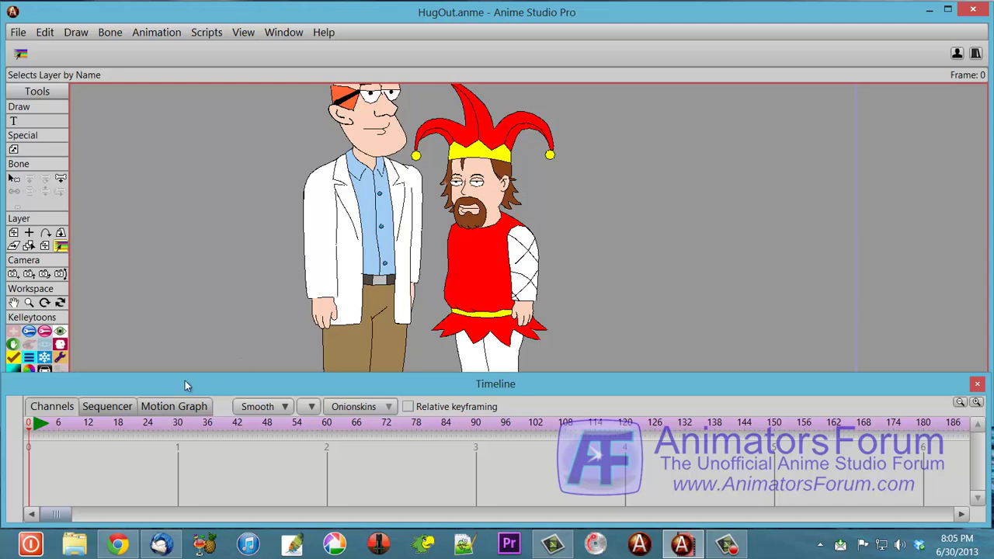
Scrub to the hug pose and back to frame 0, then float the Layers window
{"action": "left_click_drag", "start_coordinate": [31, 425], "coordinate": [218, 428]}
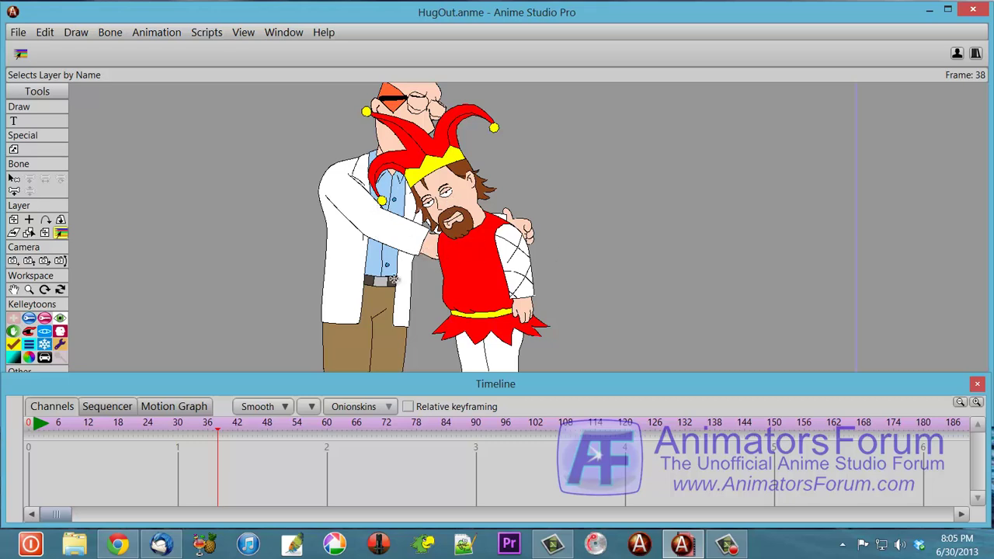
{"action": "mouse_move", "coordinate": [217, 437]}
{"action": "left_mouse_down"}
{"action": "mouse_move", "coordinate": [244, 433]}
{"action": "mouse_move", "coordinate": [29, 426]}
{"action": "left_mouse_up"}
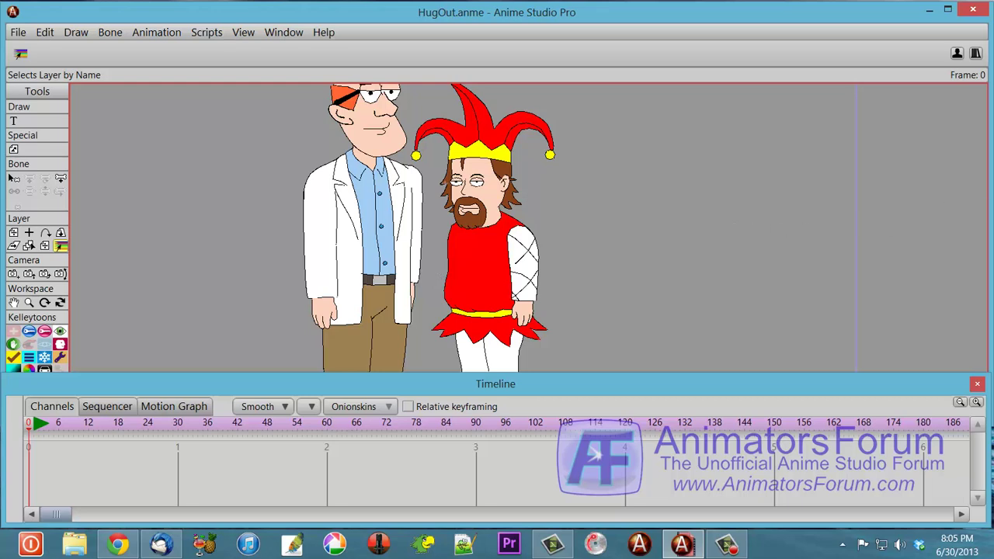
{"action": "left_click", "coordinate": [976, 53]}
{"action": "left_click_drag", "start_coordinate": [917, 23], "coordinate": [873, 41]}
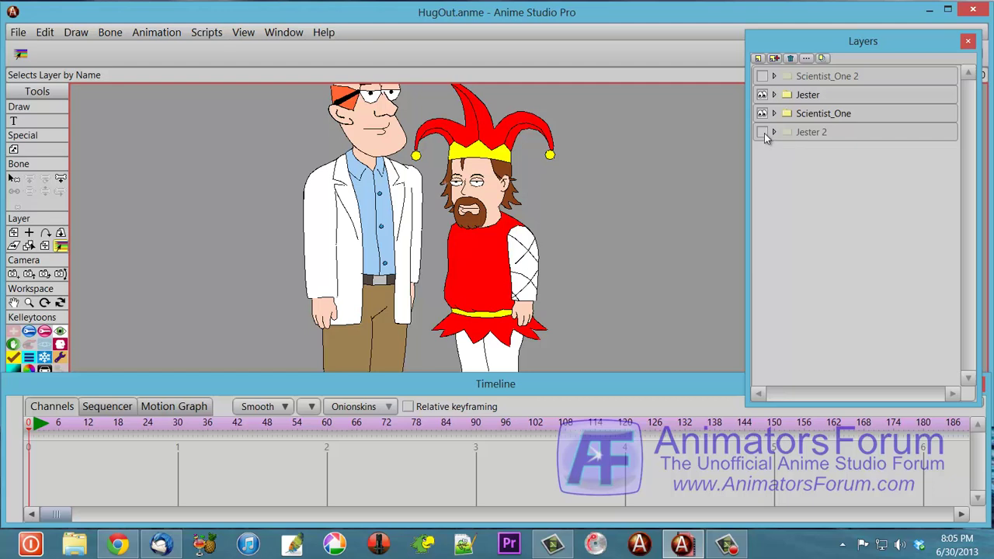
Turn on the Scientist_One 2 layer's visibility and expand its group to view its bones
{"action": "left_click", "coordinate": [763, 77]}
{"action": "left_click", "coordinate": [775, 77]}
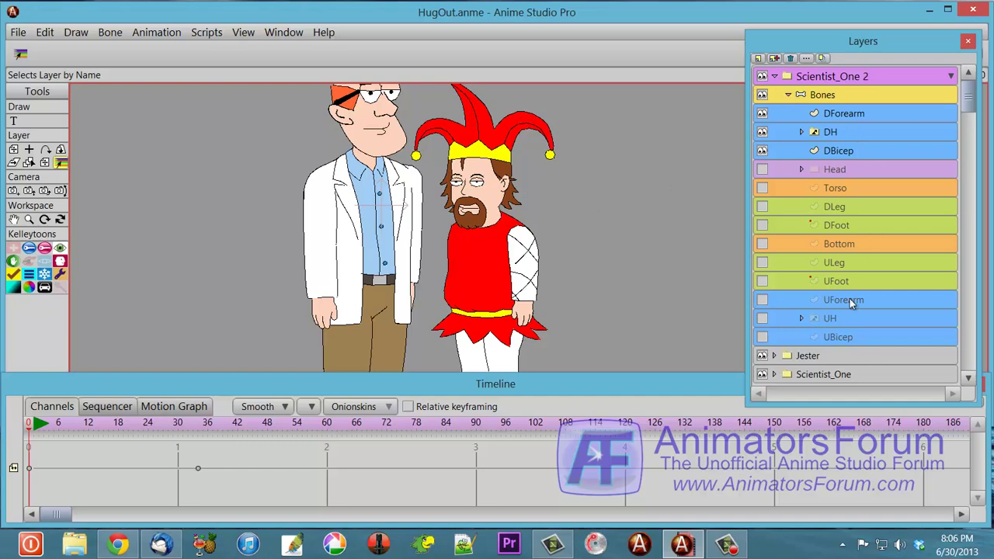
{"action": "left_click_drag", "start_coordinate": [969, 108], "coordinate": [969, 203]}
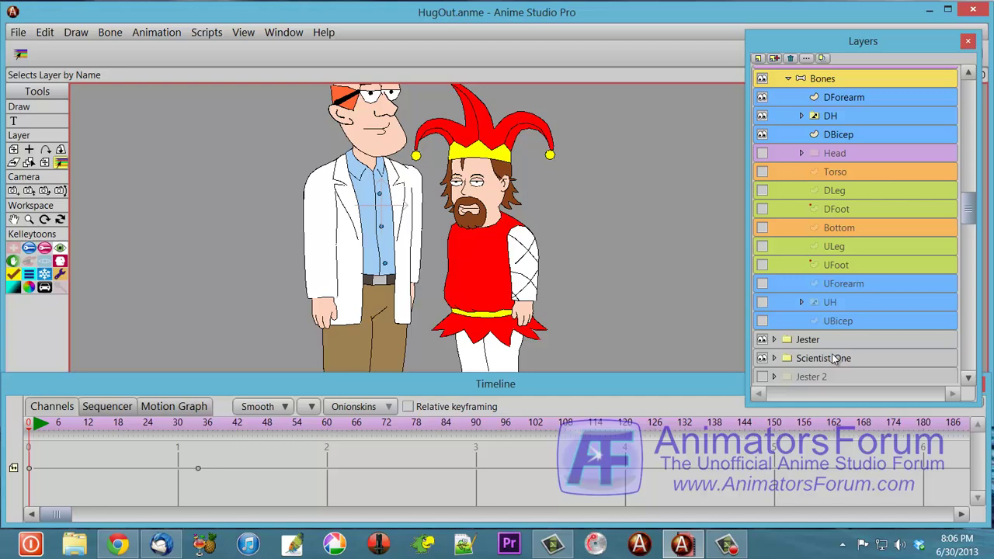
{"action": "scroll", "coordinate": [932, 195], "scroll_direction": "up", "scroll_amount": 1}
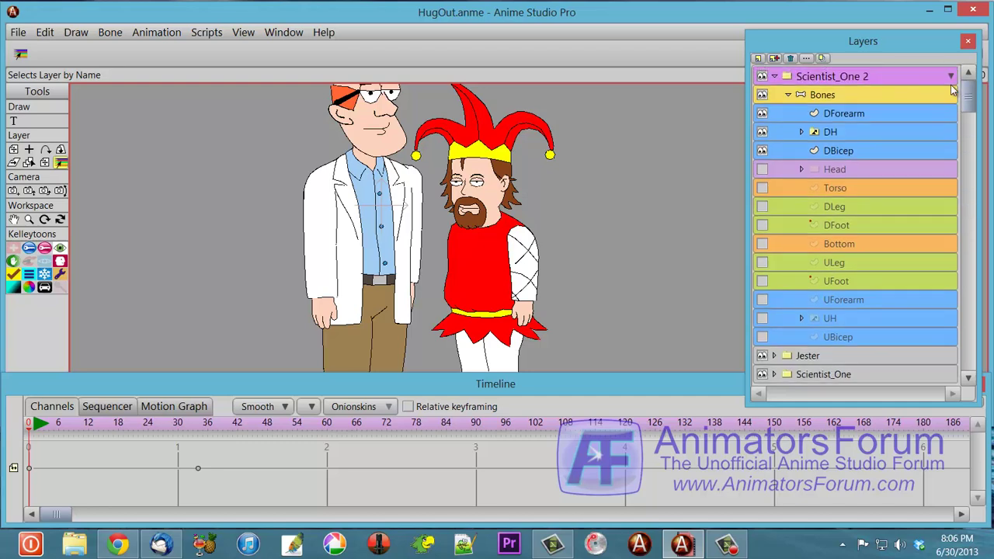
{"action": "left_click", "coordinate": [775, 78]}
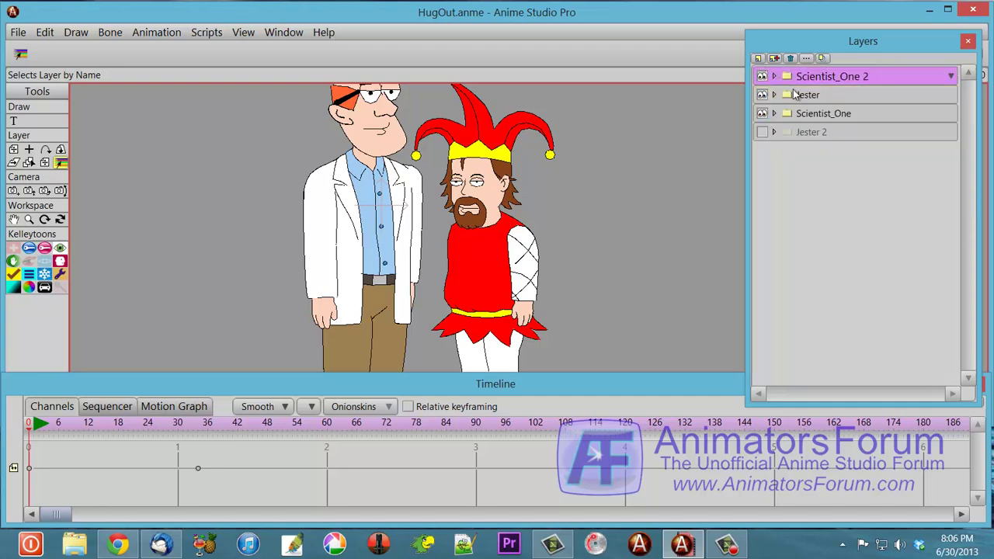
{"action": "left_click", "coordinate": [775, 77]}
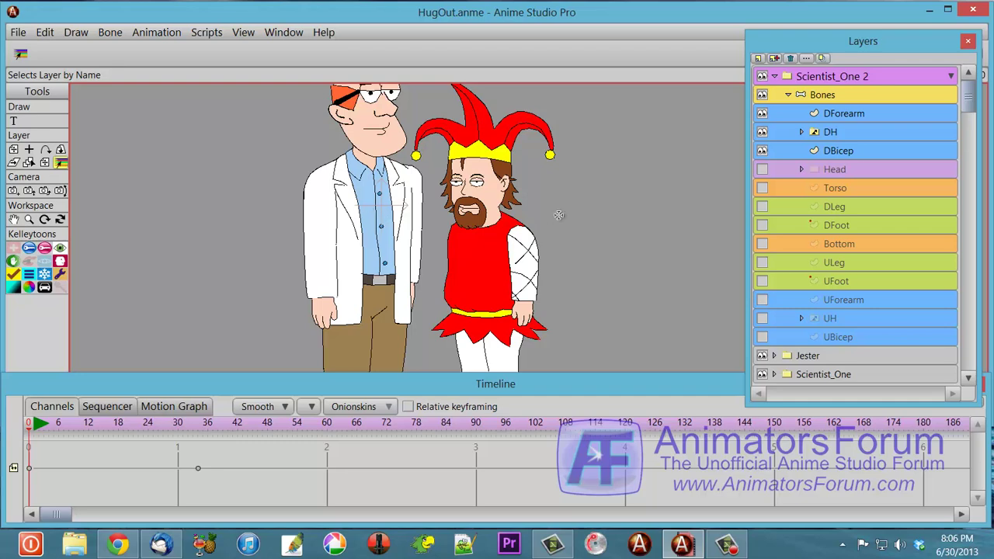
Scrub the timeline from frame 6 to check the poses, then collapse Scientist_One 2
{"action": "left_click", "coordinate": [59, 426]}
{"action": "mouse_move", "coordinate": [67, 430]}
{"action": "left_mouse_down"}
{"action": "mouse_move", "coordinate": [222, 433]}
{"action": "mouse_move", "coordinate": [32, 432]}
{"action": "mouse_move", "coordinate": [46, 437]}
{"action": "mouse_move", "coordinate": [35, 445]}
{"action": "left_mouse_up"}
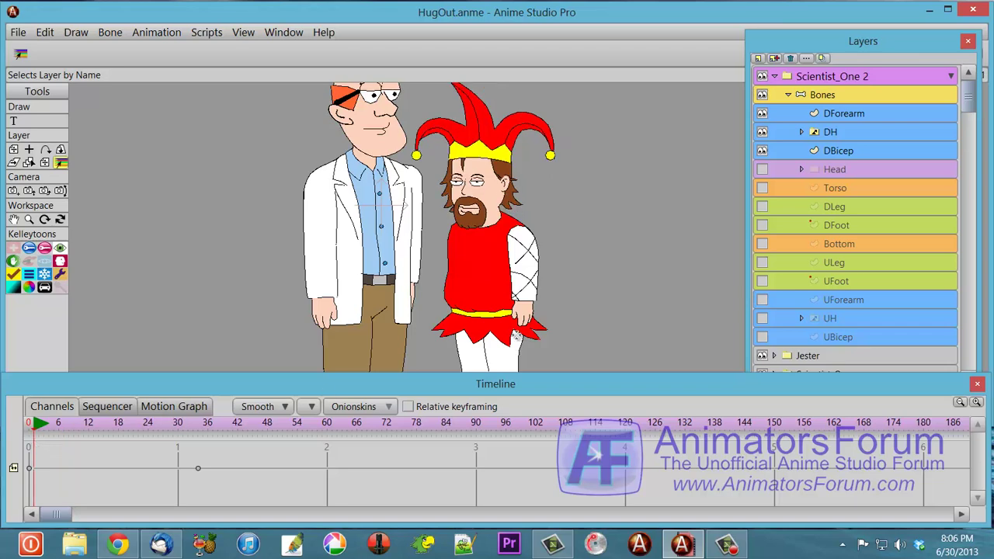
{"action": "left_click", "coordinate": [776, 77]}
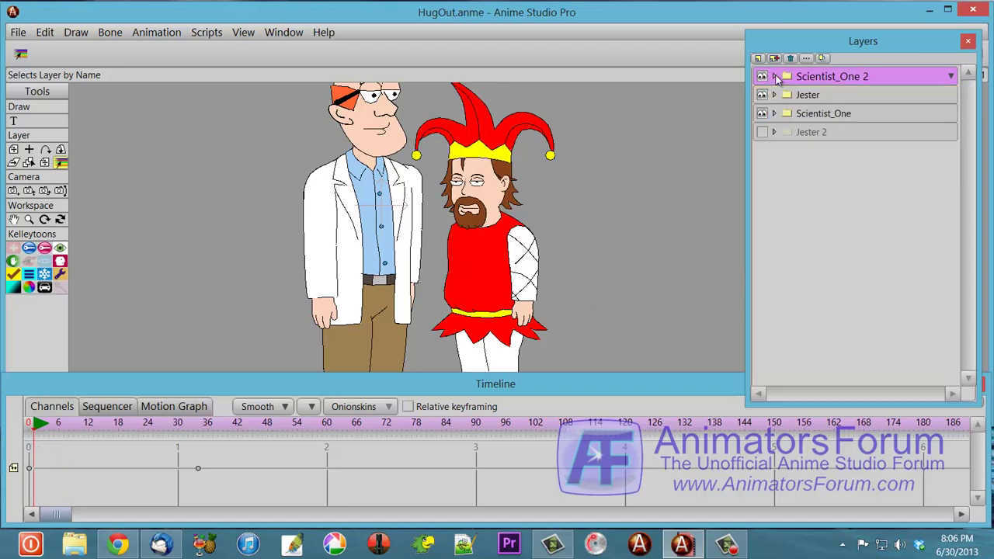
Show the Jester 2 layer's extra arm, then hide Jester 2 again
{"action": "left_click", "coordinate": [811, 135]}
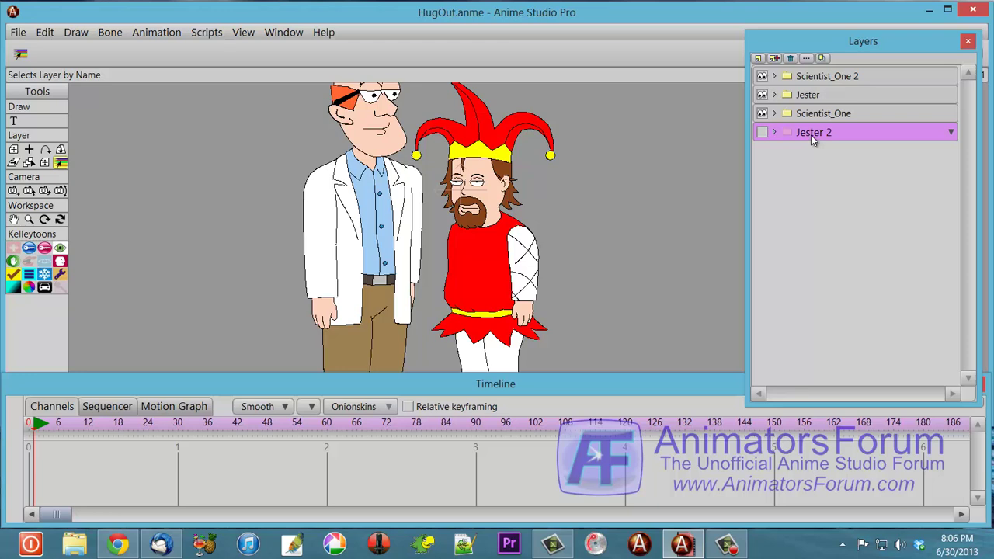
{"action": "left_click", "coordinate": [761, 133]}
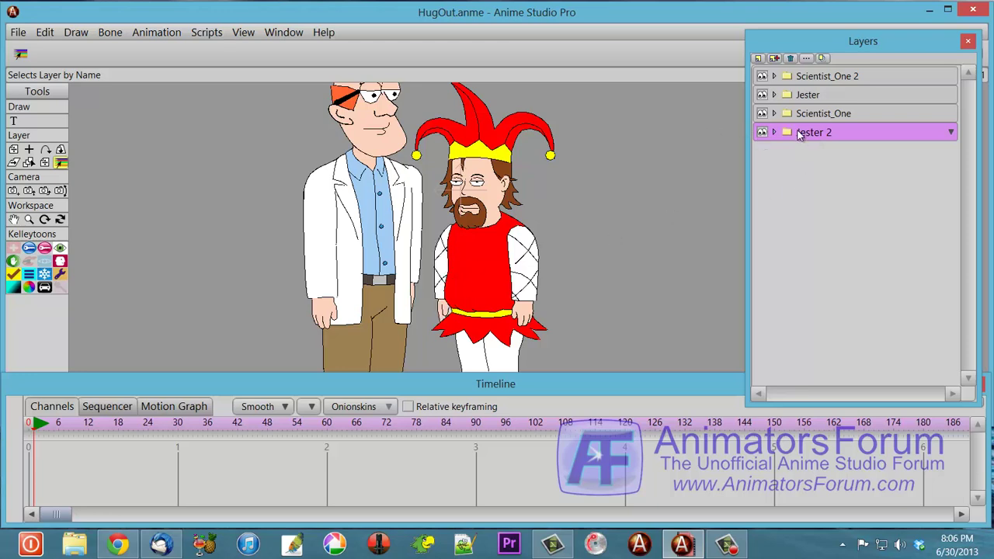
{"action": "left_click", "coordinate": [809, 96]}
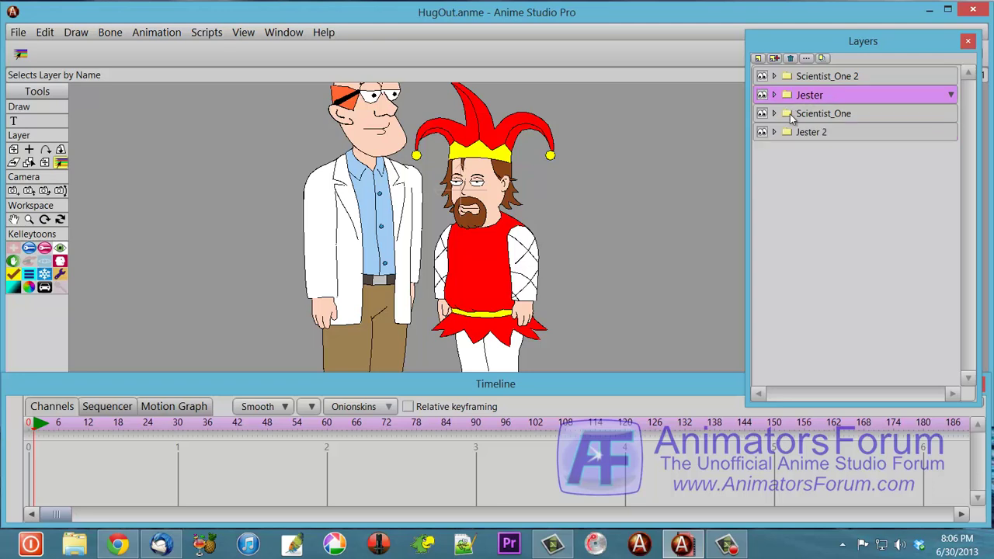
{"action": "left_click", "coordinate": [763, 132]}
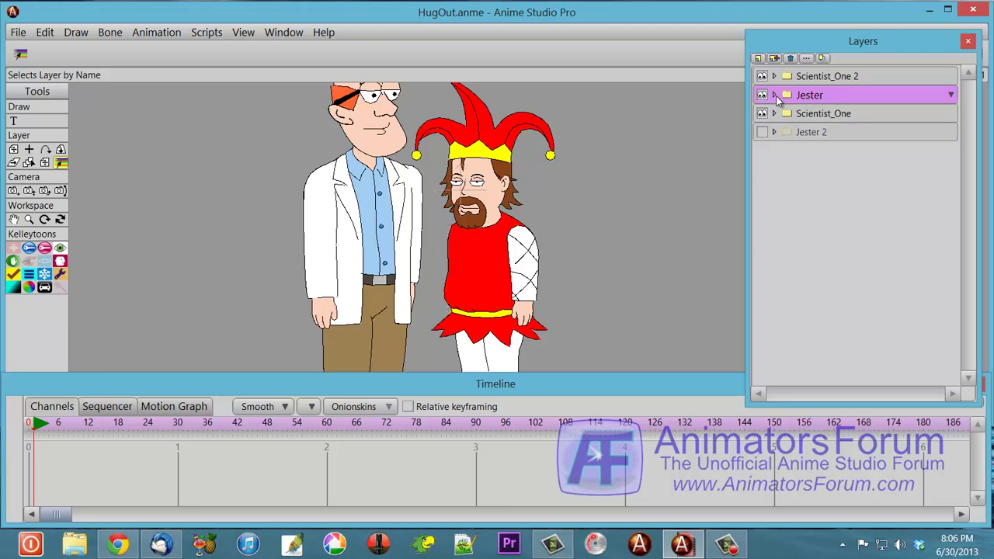
Expand and collapse the Jester group, then make Jester 2 visible again
{"action": "left_click", "coordinate": [774, 95]}
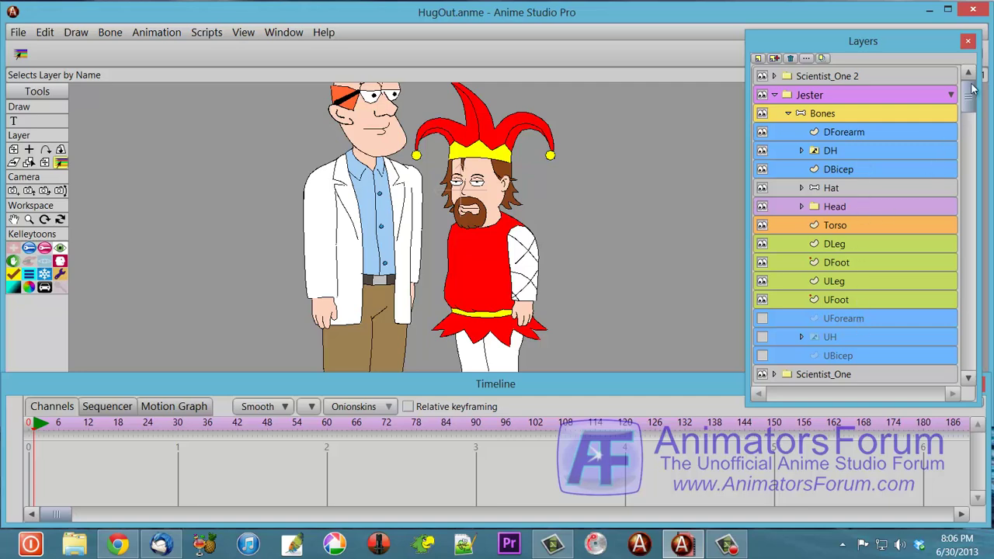
{"action": "left_click_drag", "start_coordinate": [973, 101], "coordinate": [973, 103]}
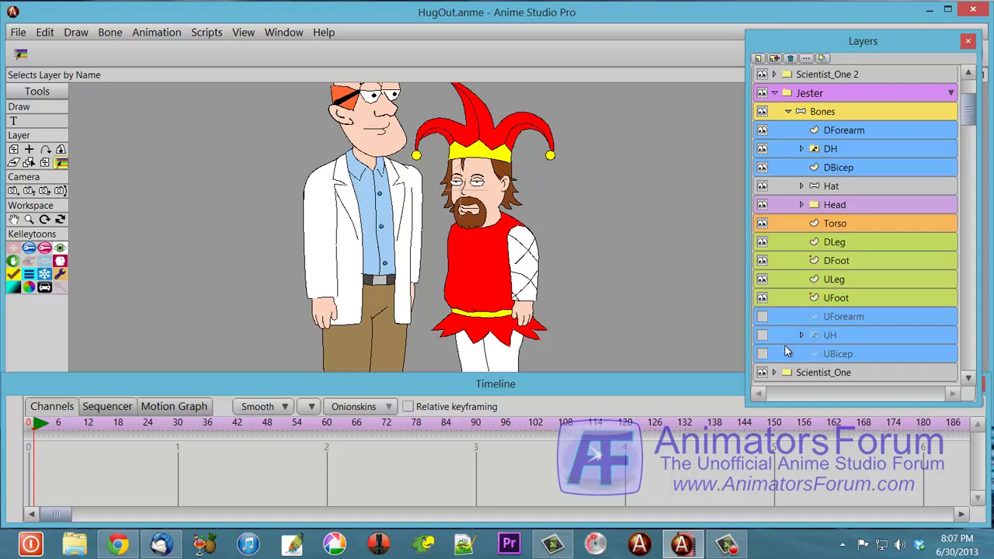
{"action": "left_click", "coordinate": [775, 94]}
{"action": "left_click", "coordinate": [775, 94]}
{"action": "left_click", "coordinate": [775, 94]}
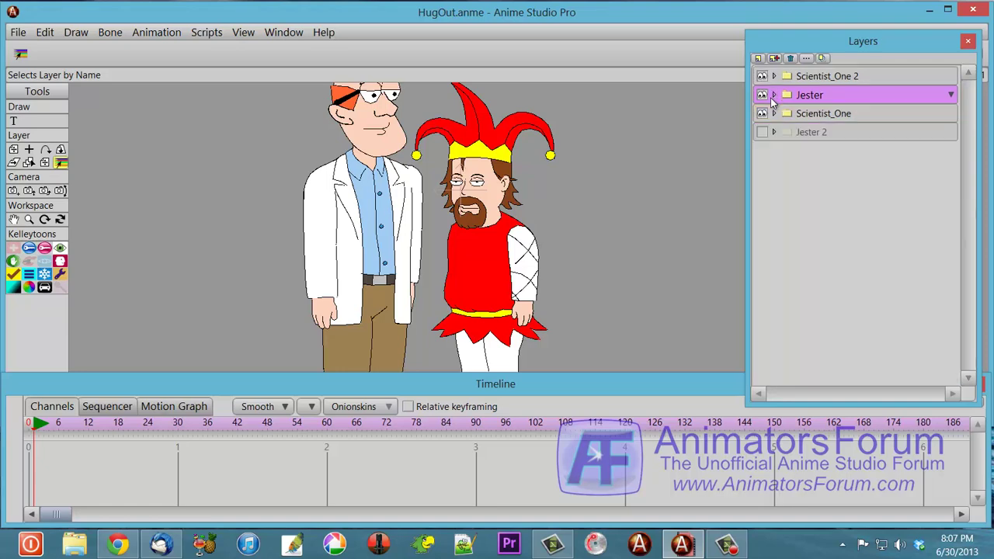
{"action": "left_click", "coordinate": [762, 132]}
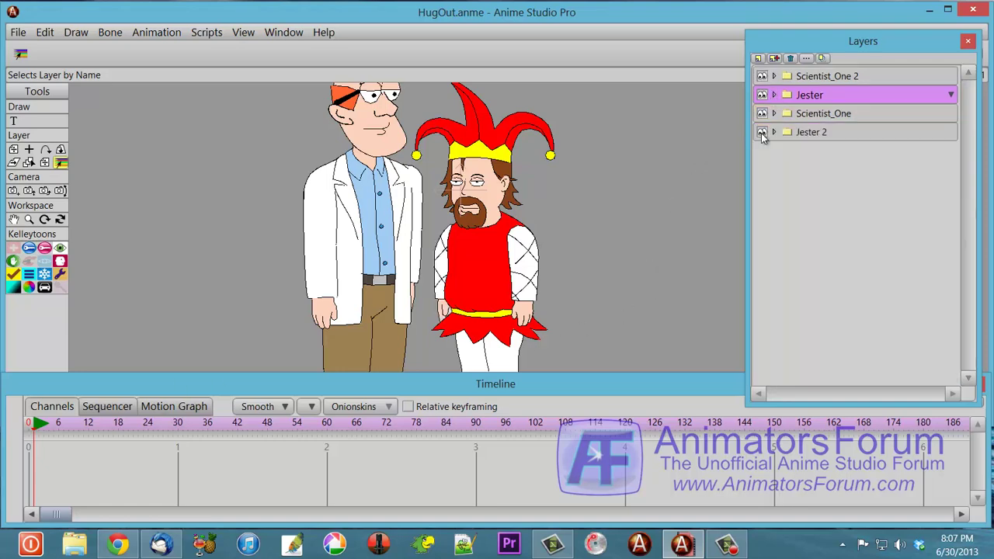
Play the hug, stop on frame 27 mid-hug, and expand the Scientist_One 2 group
{"action": "left_click", "coordinate": [35, 428]}
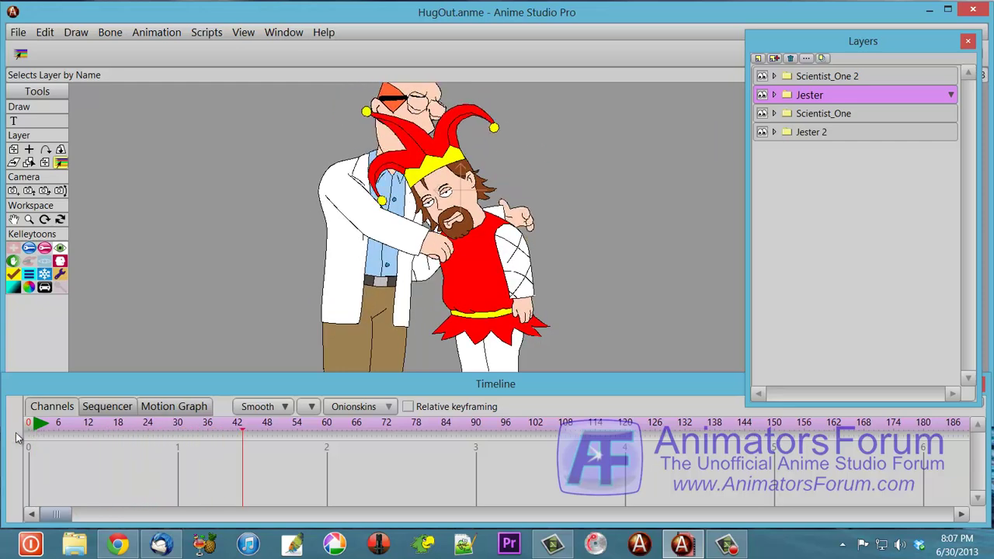
{"action": "left_click", "coordinate": [40, 424]}
{"action": "left_click_drag", "start_coordinate": [131, 429], "coordinate": [155, 433]}
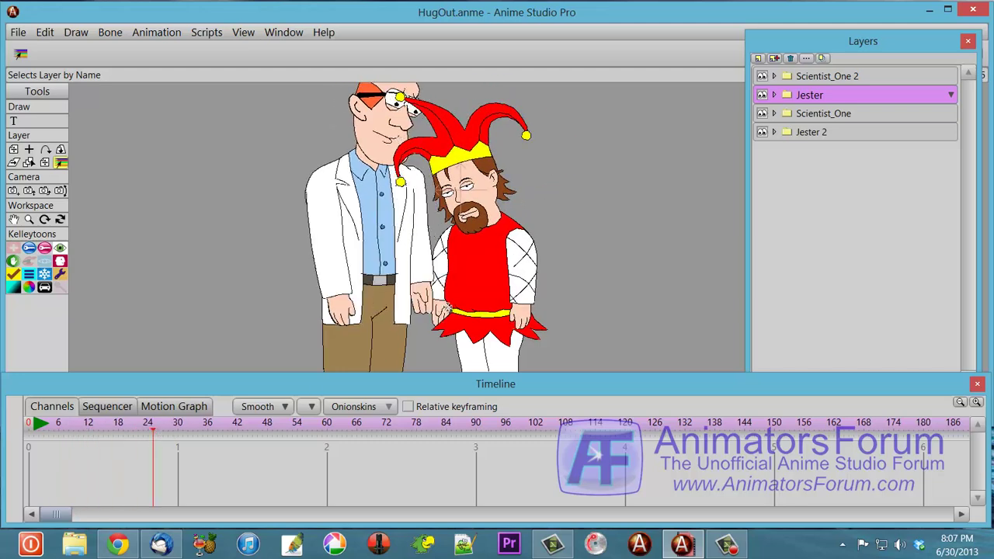
{"action": "left_click", "coordinate": [159, 431]}
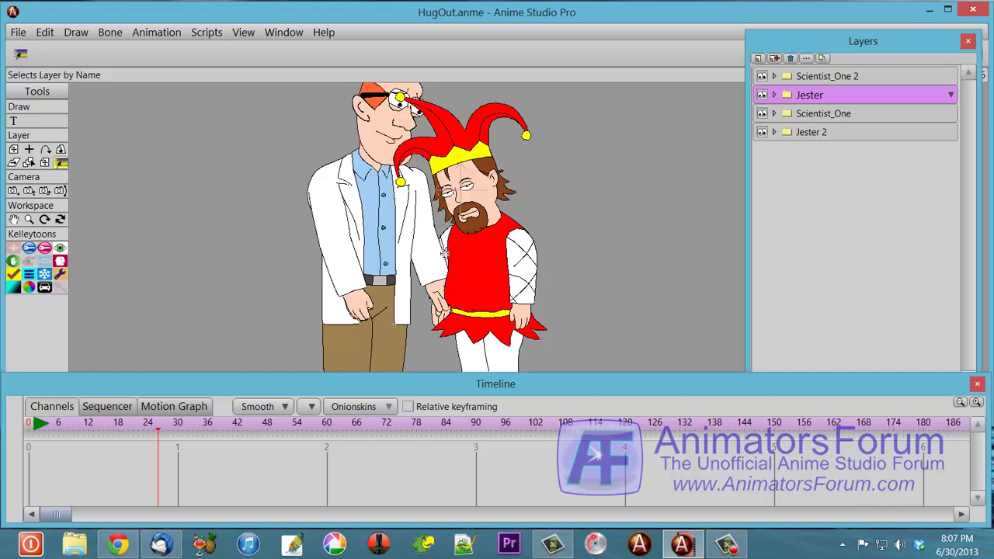
{"action": "left_click", "coordinate": [774, 77]}
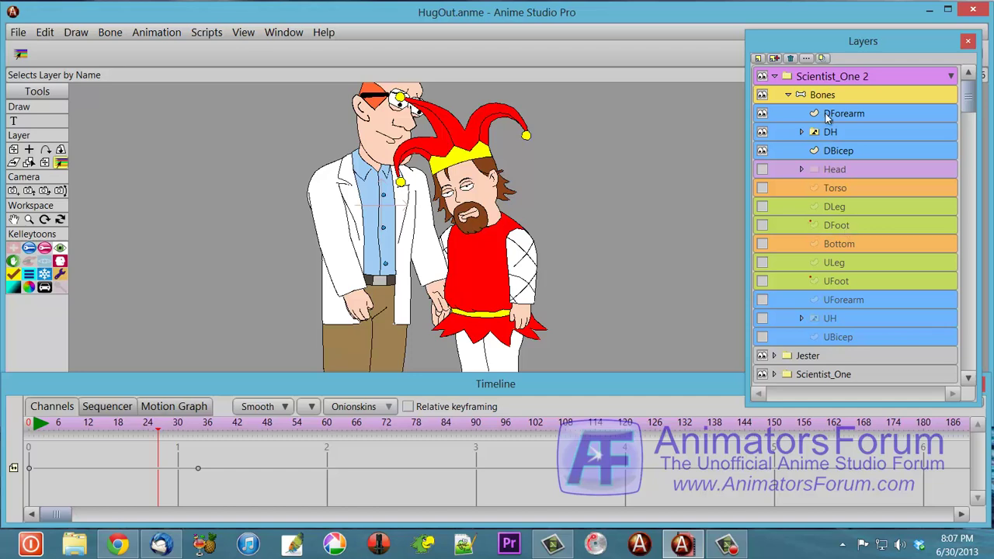
Hide the DForearm and DH layers, then show both again
{"action": "left_click", "coordinate": [763, 113]}
{"action": "left_click", "coordinate": [763, 132]}
{"action": "left_click", "coordinate": [763, 132]}
{"action": "left_click", "coordinate": [763, 114]}
Expand Scientist_One and toggle its UForearm and UH layers off and back on
{"action": "left_click", "coordinate": [776, 377]}
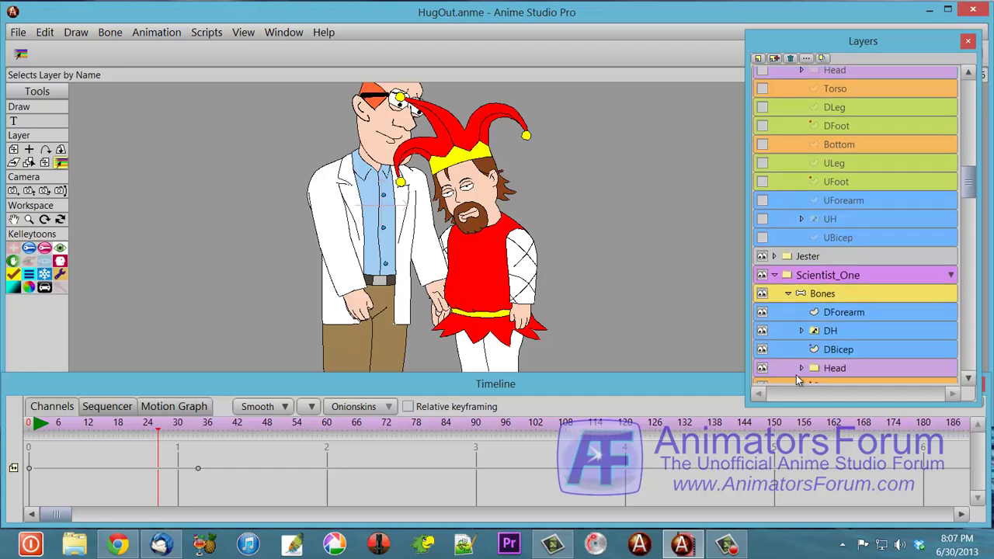
{"action": "scroll", "coordinate": [790, 307], "scroll_direction": "down", "scroll_amount": 3}
{"action": "scroll", "coordinate": [775, 326], "scroll_direction": "down", "scroll_amount": 1}
{"action": "left_click", "coordinate": [762, 300]}
{"action": "left_click", "coordinate": [762, 318]}
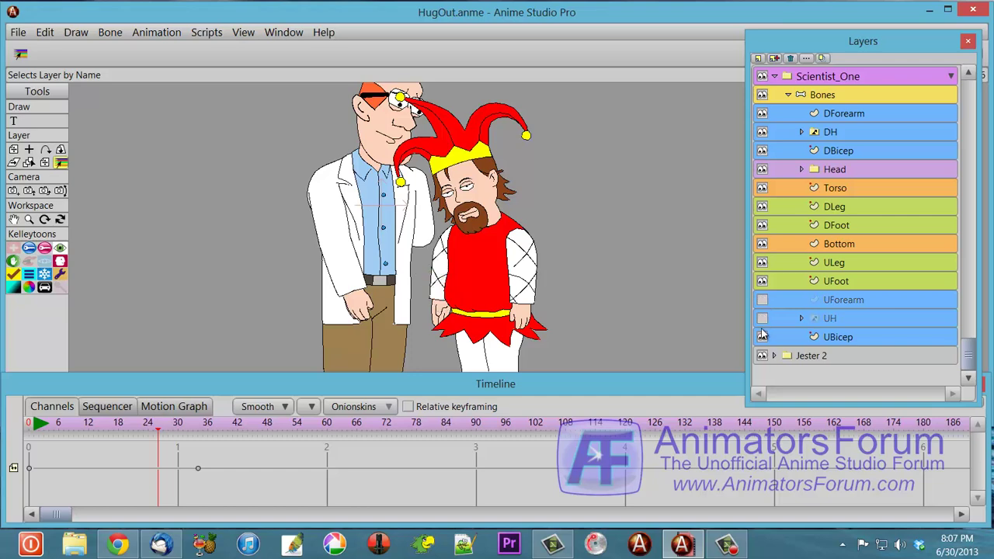
{"action": "left_click", "coordinate": [762, 318]}
{"action": "left_click", "coordinate": [762, 319]}
{"action": "left_click", "coordinate": [762, 319]}
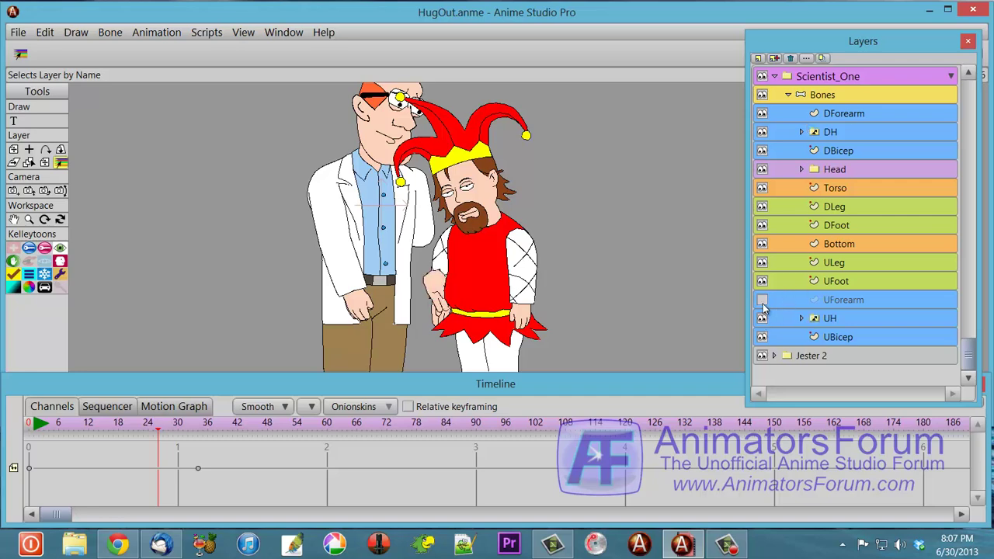
{"action": "left_click", "coordinate": [762, 300]}
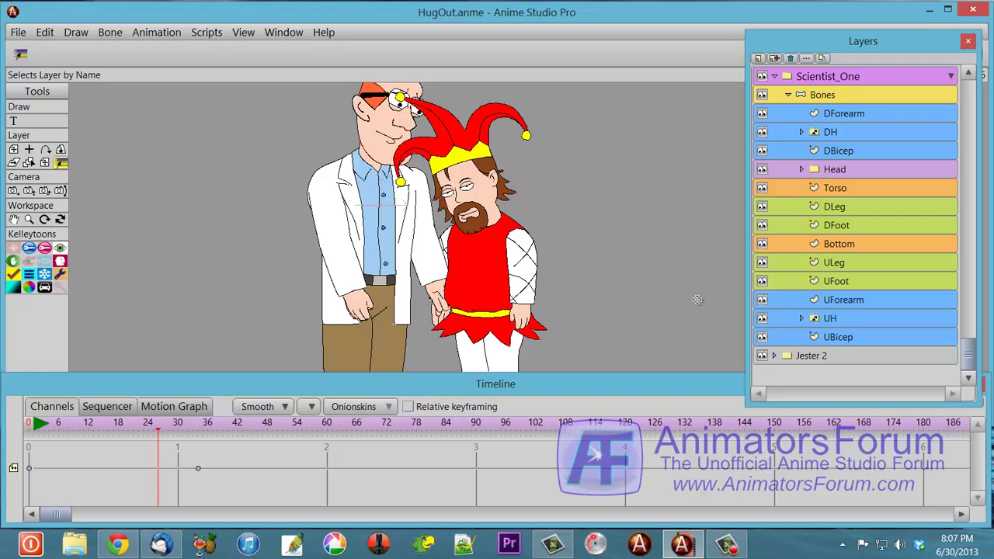
Collapse the Scientist_One 2 and Scientist_One groups
{"action": "left_click", "coordinate": [970, 94]}
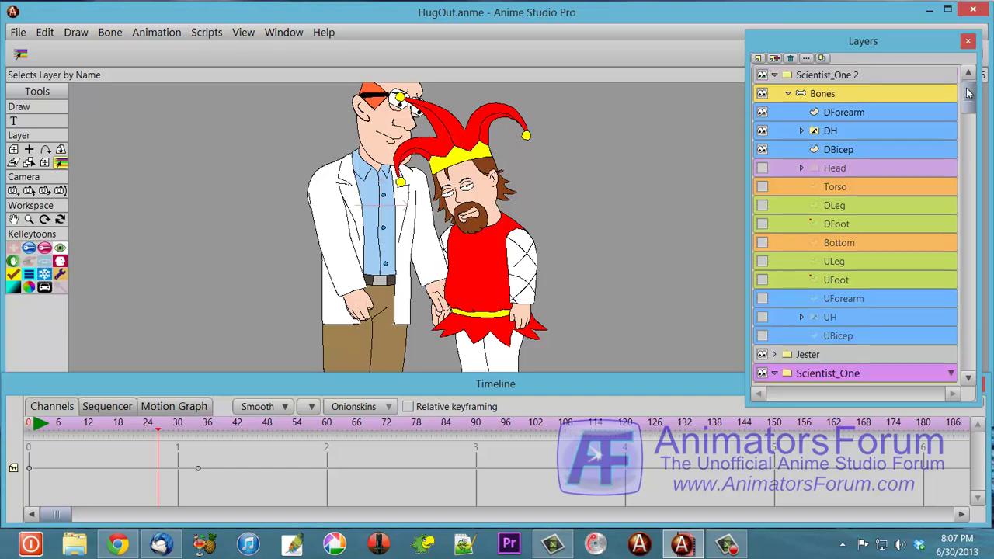
{"action": "left_click", "coordinate": [775, 75]}
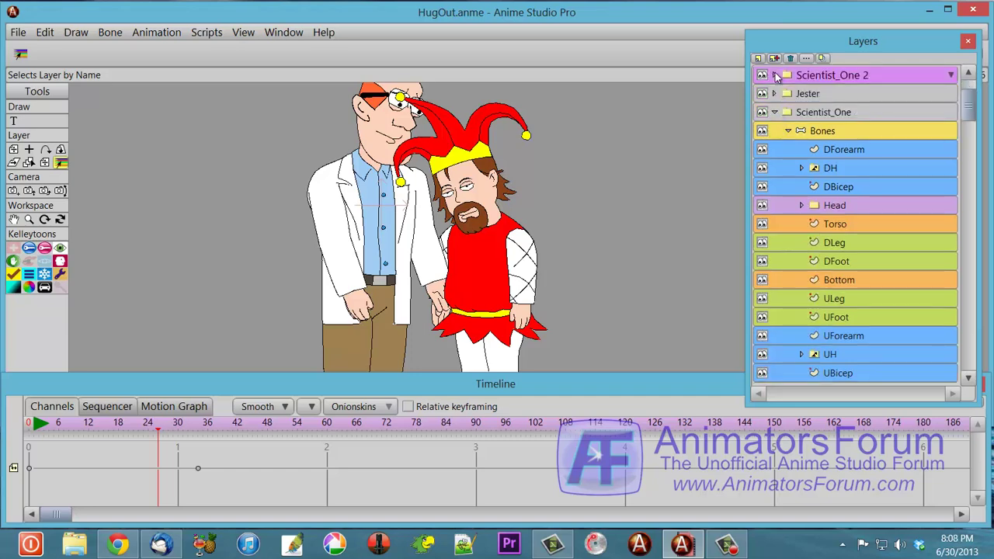
{"action": "left_click", "coordinate": [775, 113]}
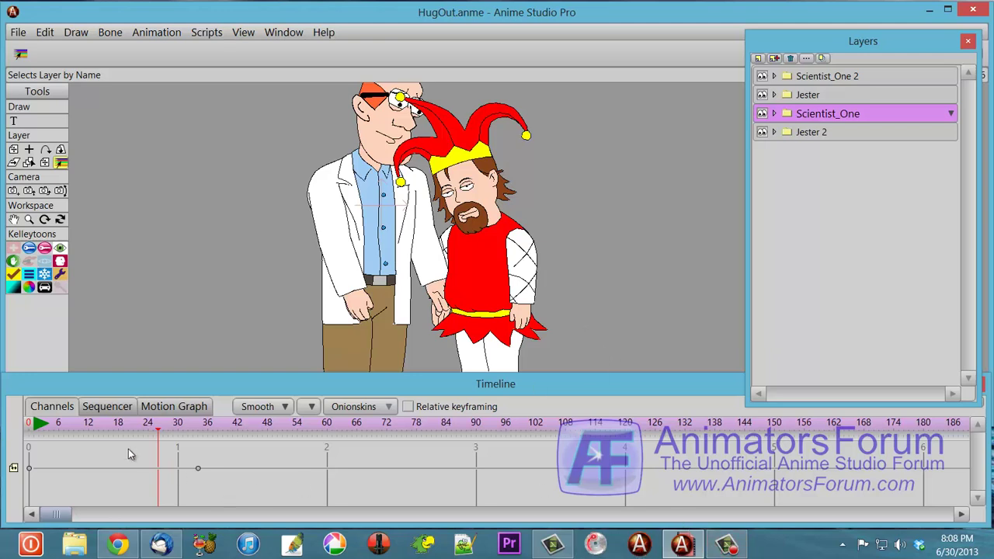
Rewind to frame 0 and play the hug animation from the start
{"action": "left_click", "coordinate": [10, 431]}
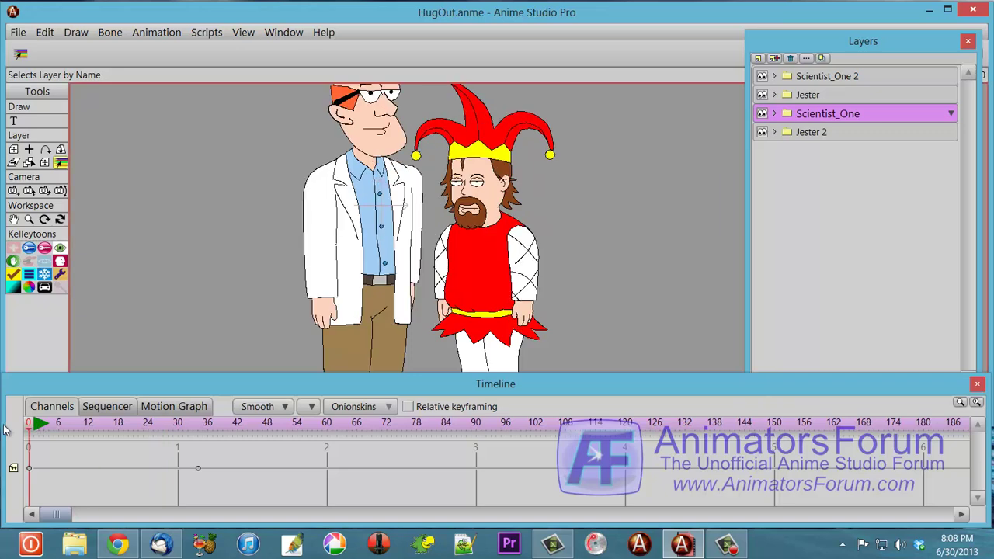
{"action": "left_click", "coordinate": [53, 430]}
{"action": "left_click", "coordinate": [47, 424]}
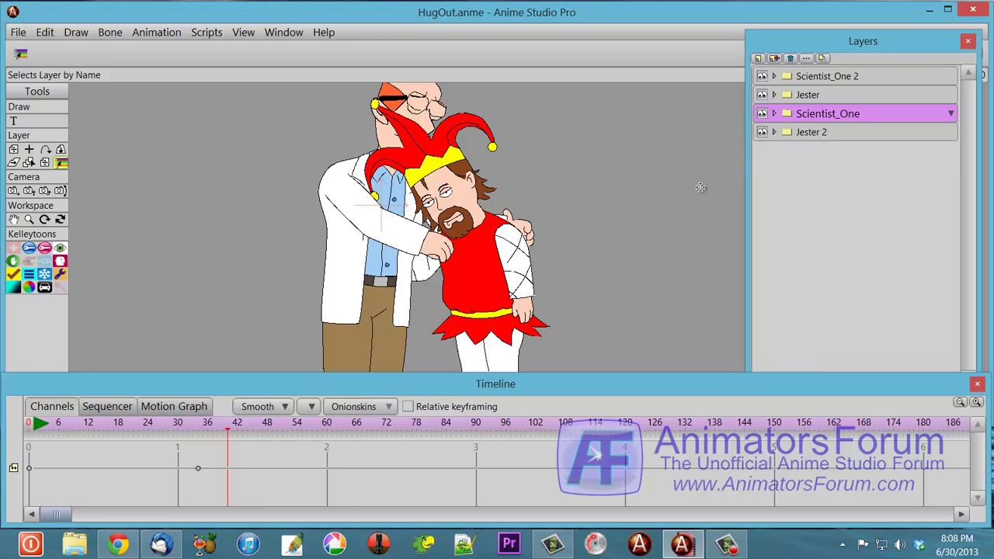
Pan and zoom out so both embracing characters are fully in view
{"action": "left_click_drag", "start_coordinate": [655, 278], "coordinate": [657, 195]}
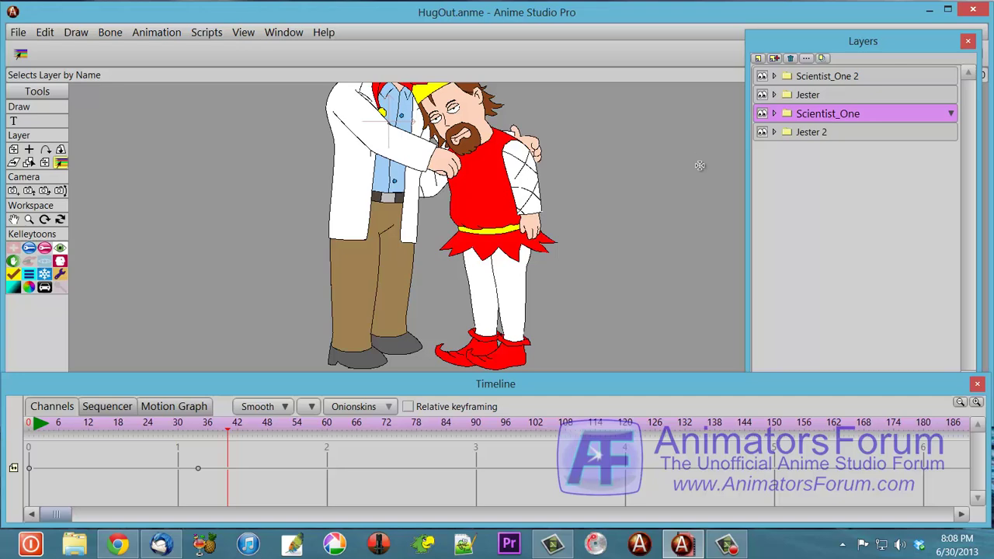
{"action": "left_click_drag", "start_coordinate": [700, 166], "coordinate": [677, 178]}
{"action": "scroll", "coordinate": [681, 173], "scroll_direction": "down", "scroll_amount": 2}
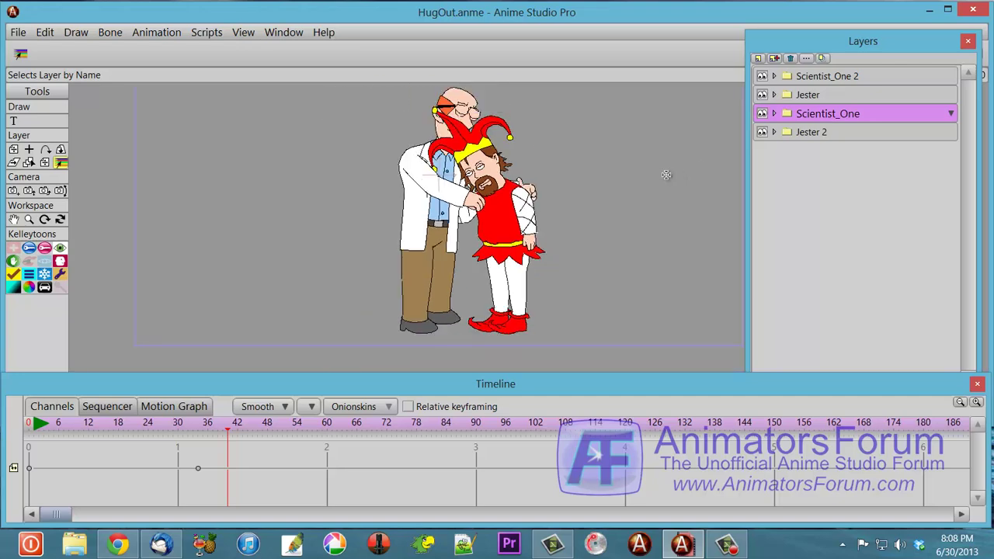